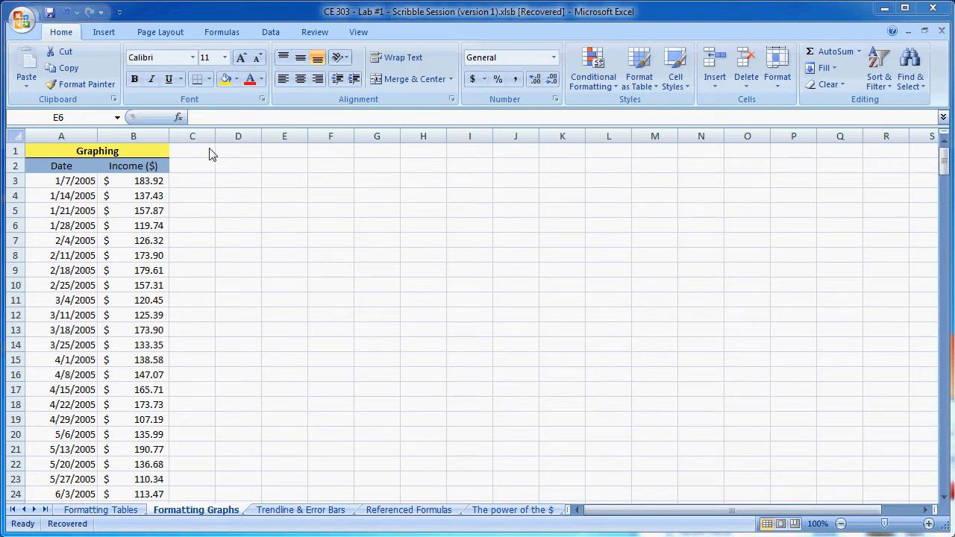
- Select the Date and Income data from A3 to B284 and insert a marker-only scatter chart
{"action": "left_click", "coordinate": [108, 32]}
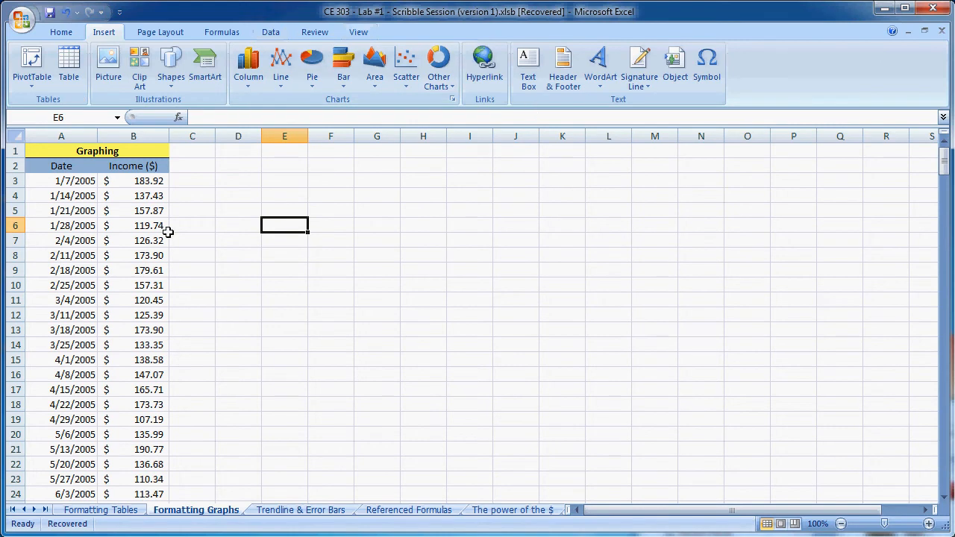
{"action": "left_click_drag", "start_coordinate": [66, 181], "coordinate": [145, 477]}
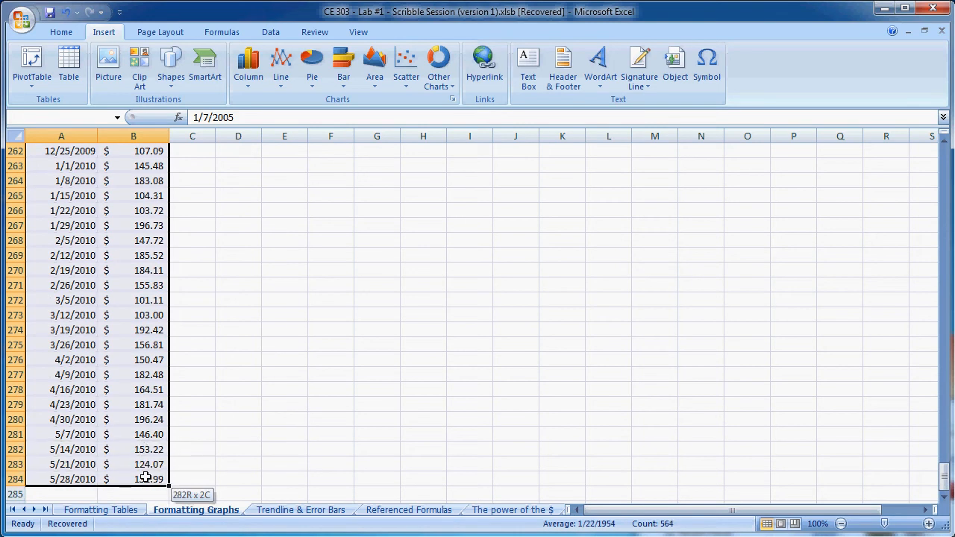
{"action": "left_click_drag", "start_coordinate": [944, 475], "coordinate": [946, 149]}
{"action": "left_click", "coordinate": [245, 207]}
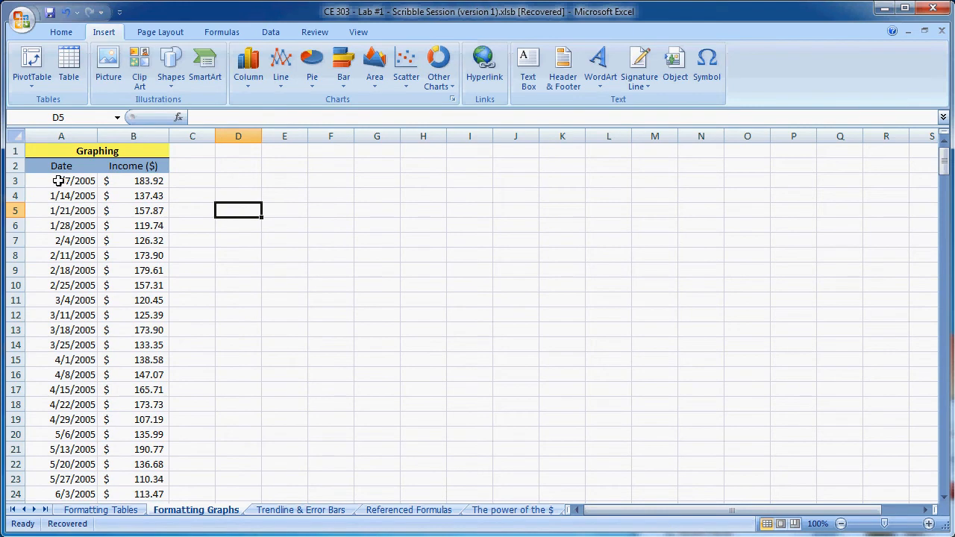
{"action": "left_click_drag", "start_coordinate": [58, 180], "coordinate": [139, 179]}
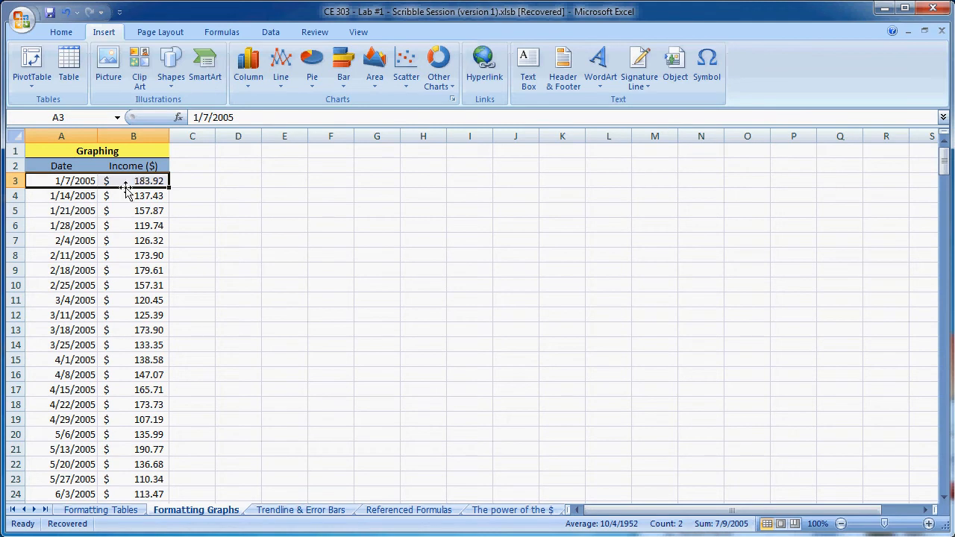
{"action": "double_click", "coordinate": [108, 188], "text": "shift"}
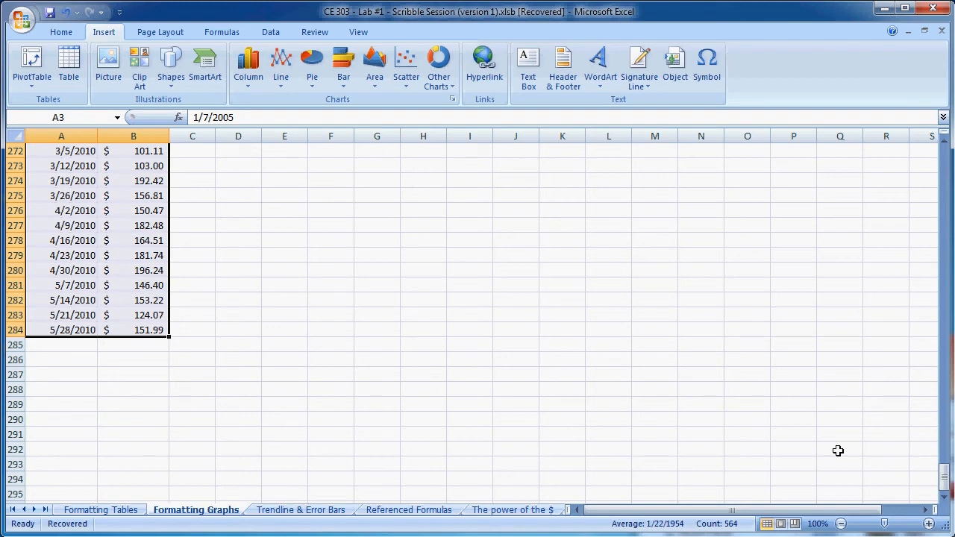
{"action": "left_click_drag", "start_coordinate": [945, 476], "coordinate": [944, 153]}
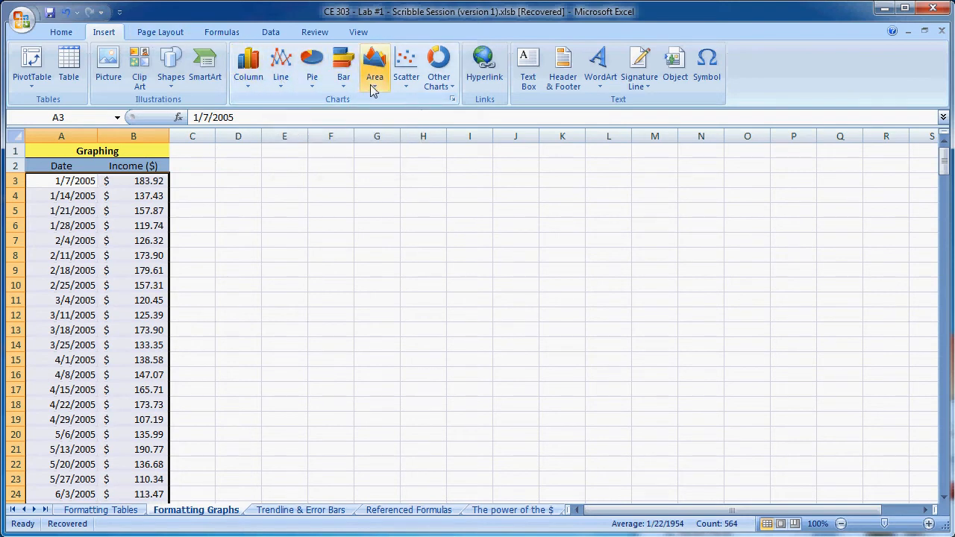
{"action": "left_click", "coordinate": [405, 83]}
{"action": "left_click", "coordinate": [416, 127]}
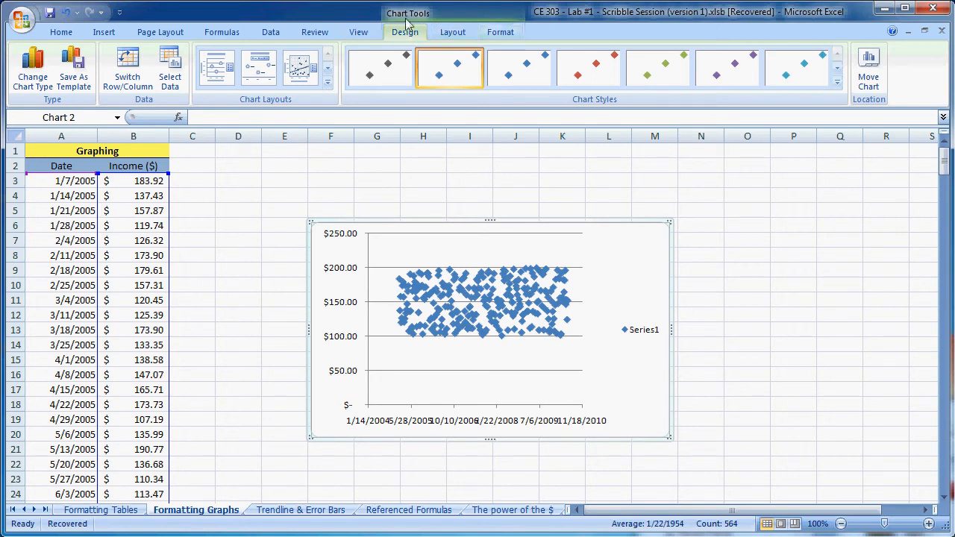
- Remove the legend from the scatter chart
{"action": "left_click", "coordinate": [456, 33]}
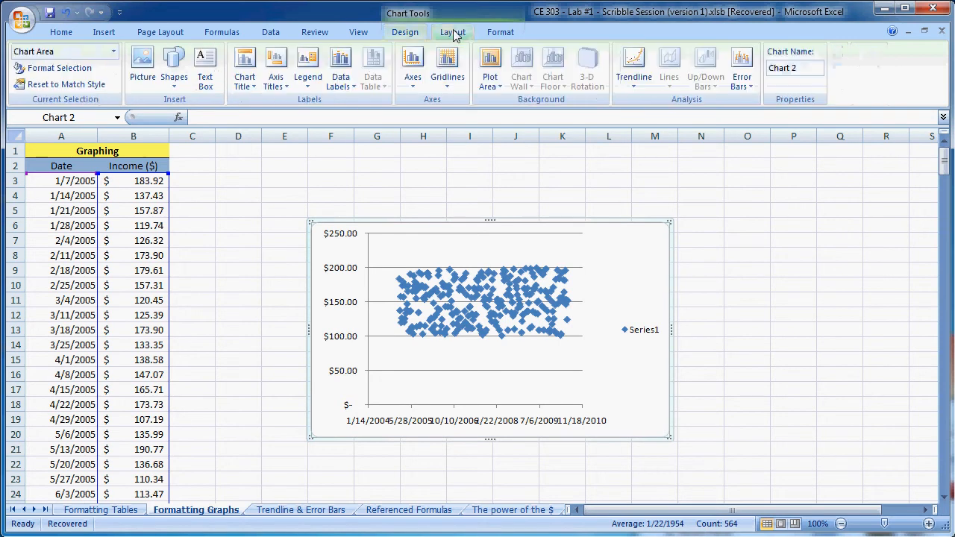
{"action": "left_click", "coordinate": [309, 78]}
{"action": "left_click", "coordinate": [345, 109]}
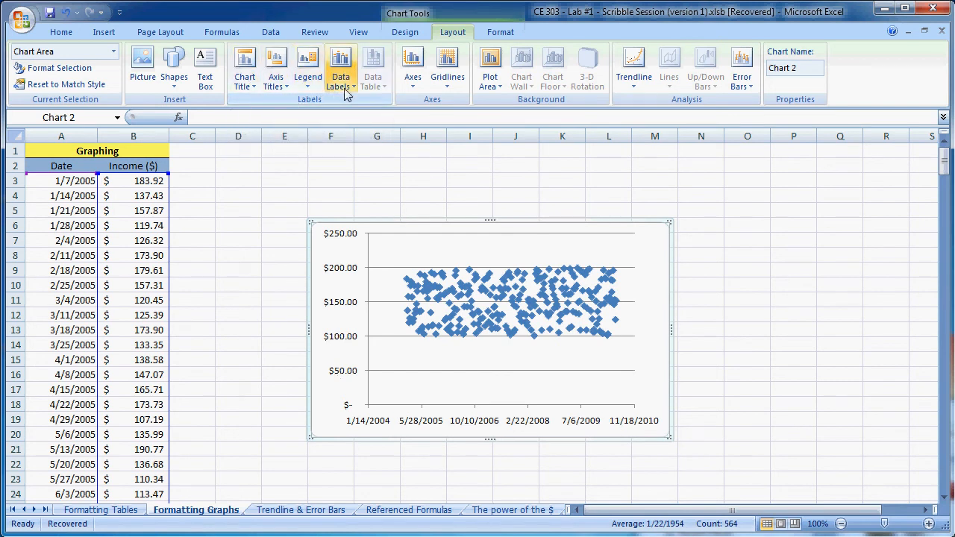
- Add a horizontal axis title below the axis and a rotated vertical axis title to the chart
{"action": "left_click", "coordinate": [285, 84]}
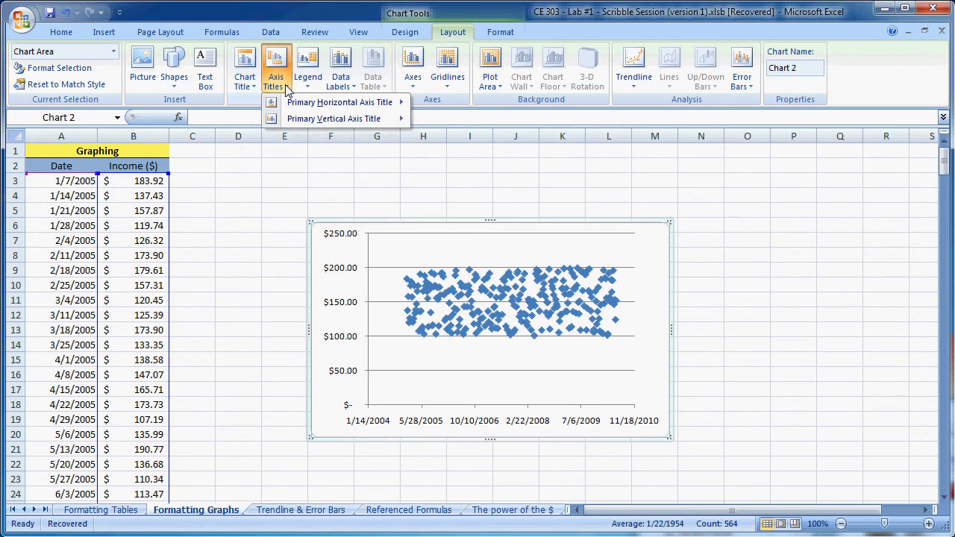
{"action": "mouse_move", "coordinate": [302, 103]}
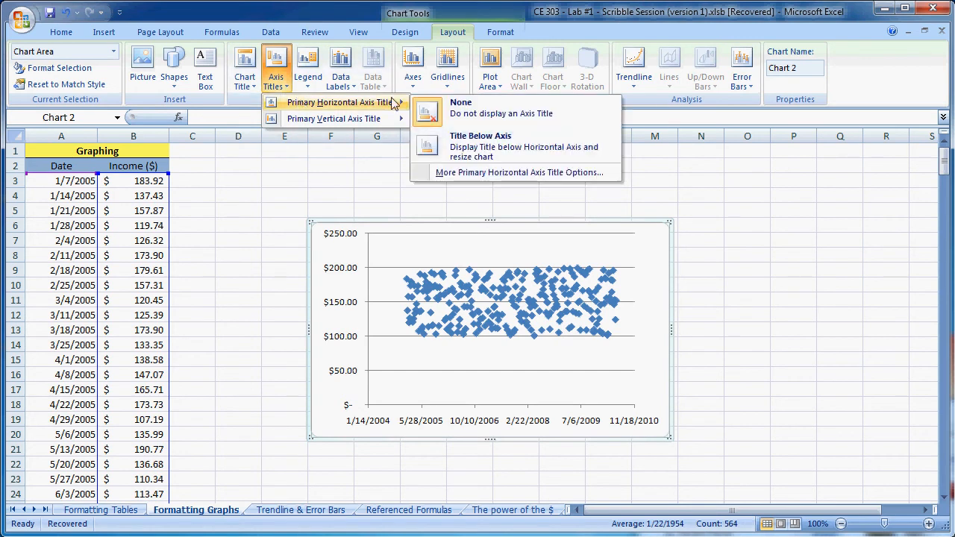
{"action": "left_click", "coordinate": [464, 153]}
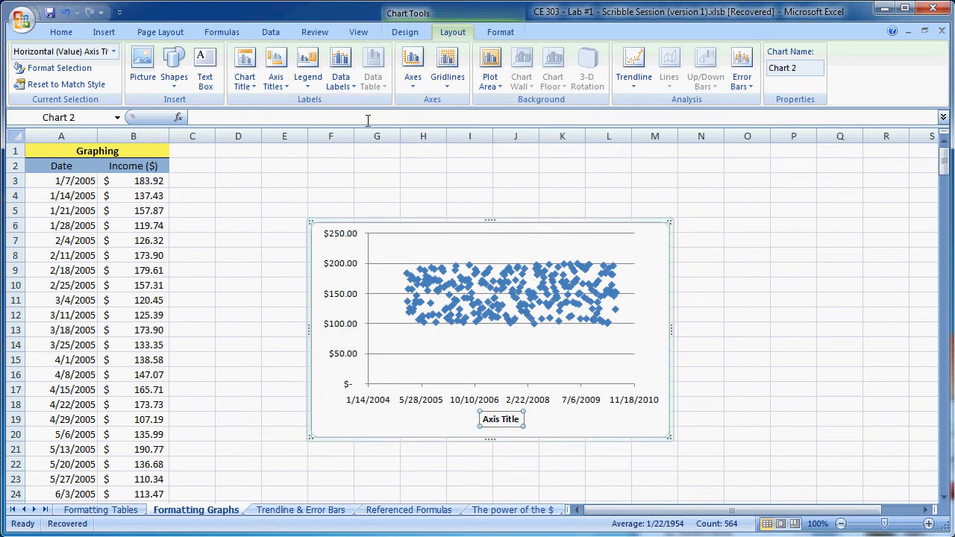
{"action": "left_click", "coordinate": [287, 85]}
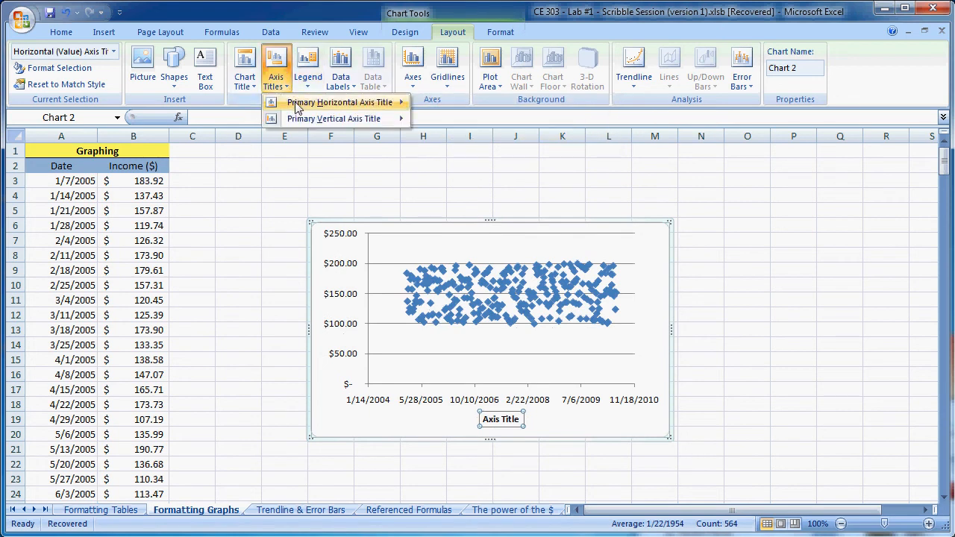
{"action": "mouse_move", "coordinate": [296, 105]}
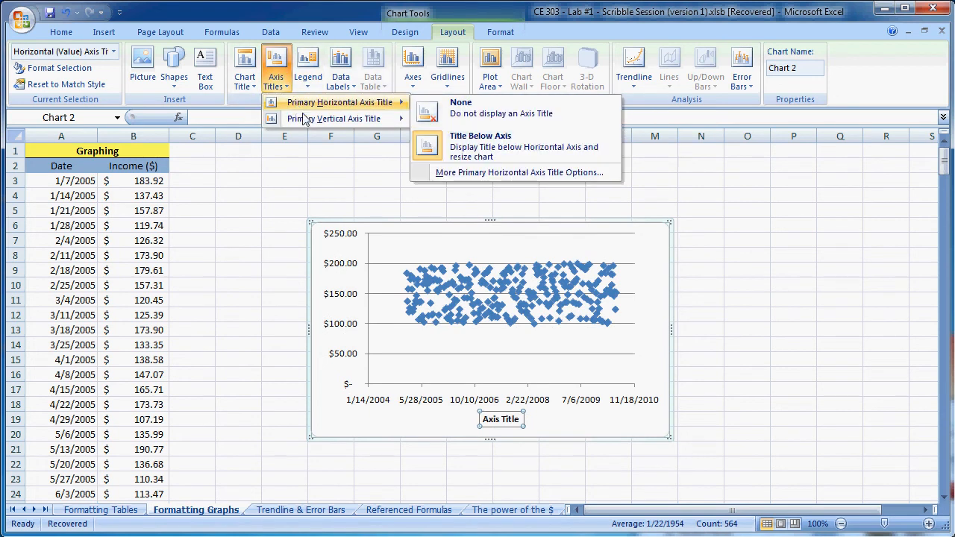
{"action": "mouse_move", "coordinate": [310, 122]}
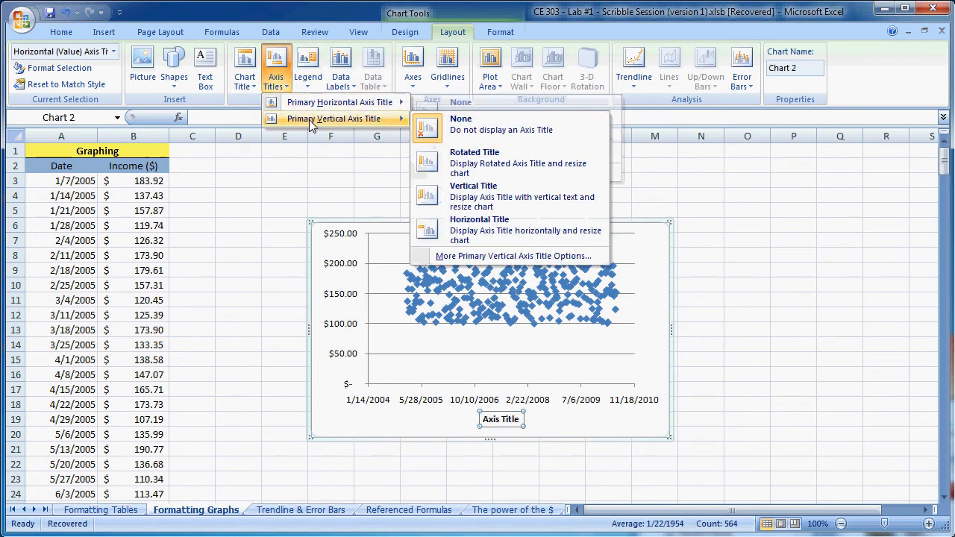
{"action": "left_click", "coordinate": [475, 160]}
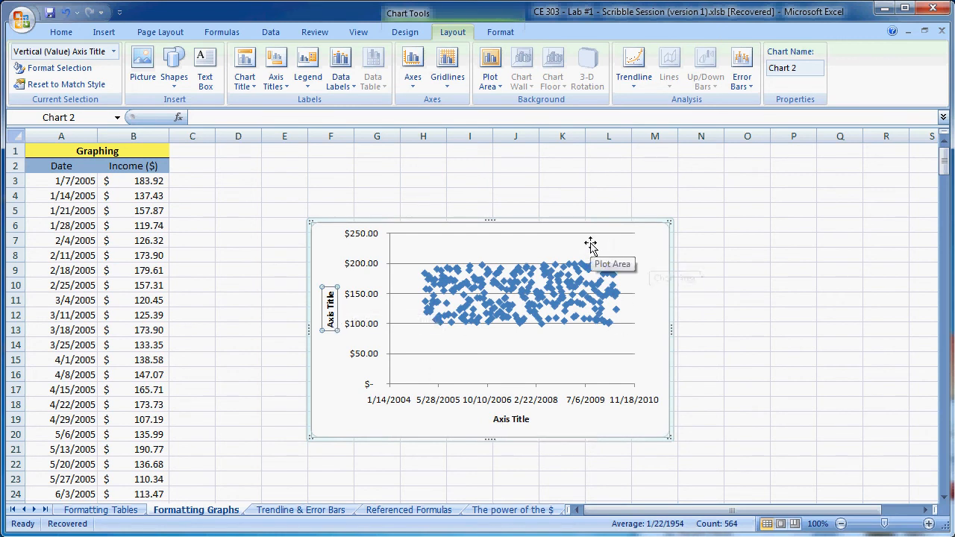
- Format the horizontal axis with a fixed minimum of 40000 and a fixed maximum of 40100
{"action": "left_click", "coordinate": [429, 407]}
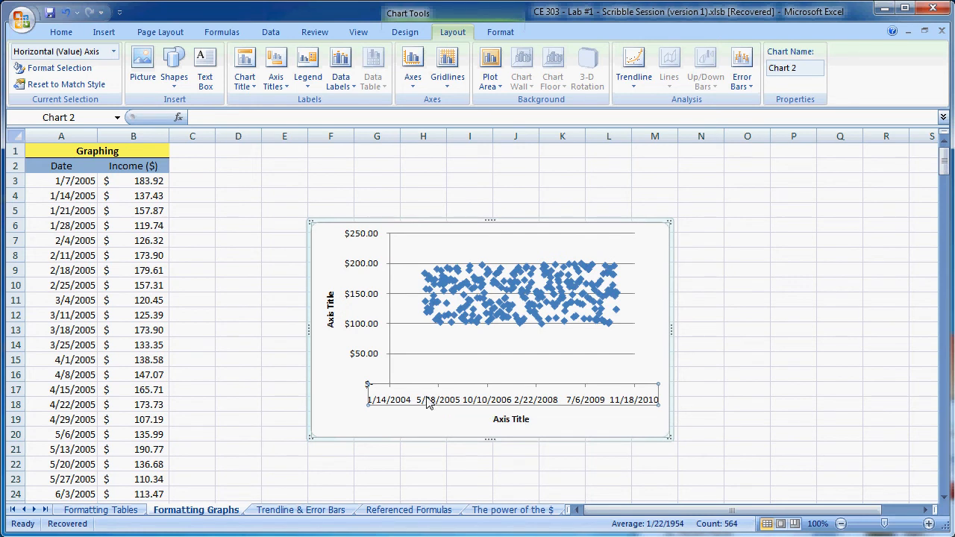
{"action": "right_click", "coordinate": [430, 403]}
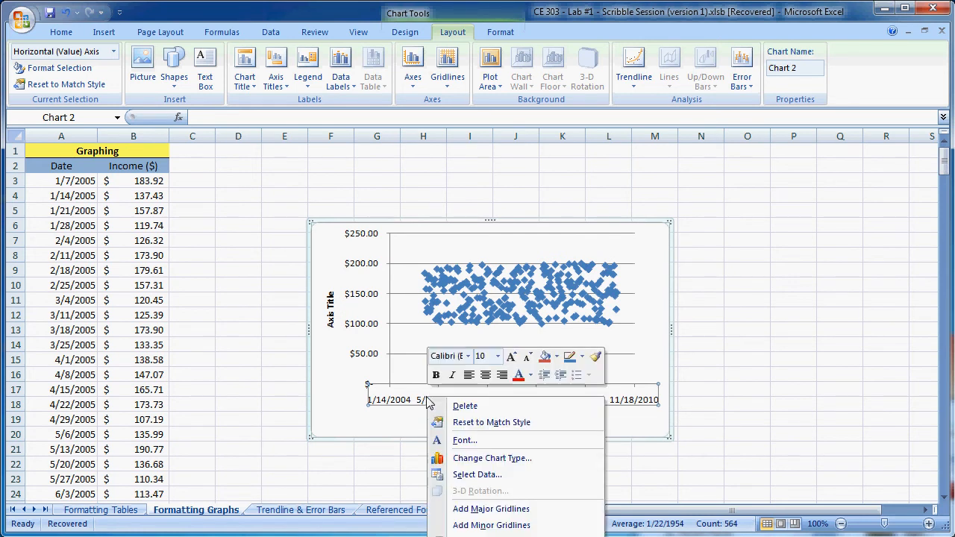
{"action": "left_click", "coordinate": [501, 536]}
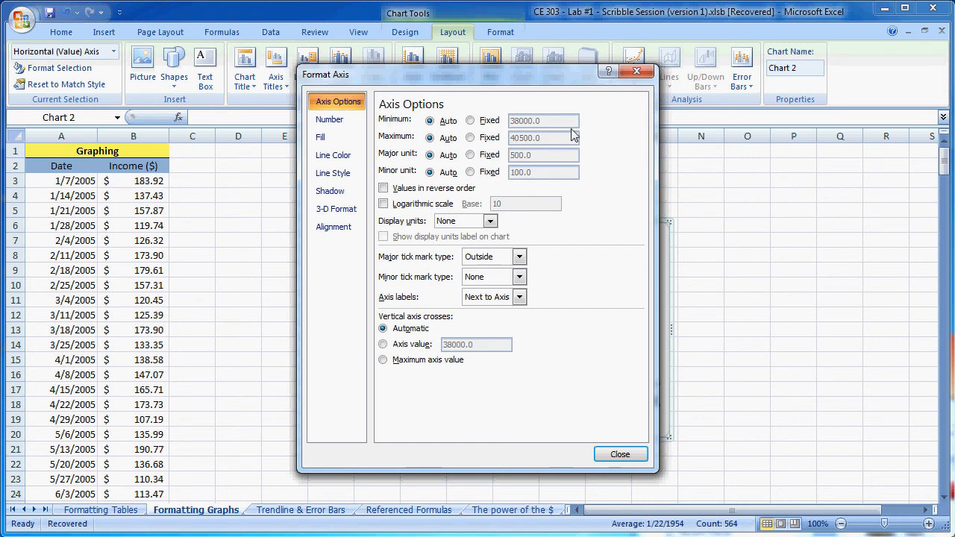
{"action": "left_click", "coordinate": [470, 121]}
{"action": "left_click", "coordinate": [471, 138]}
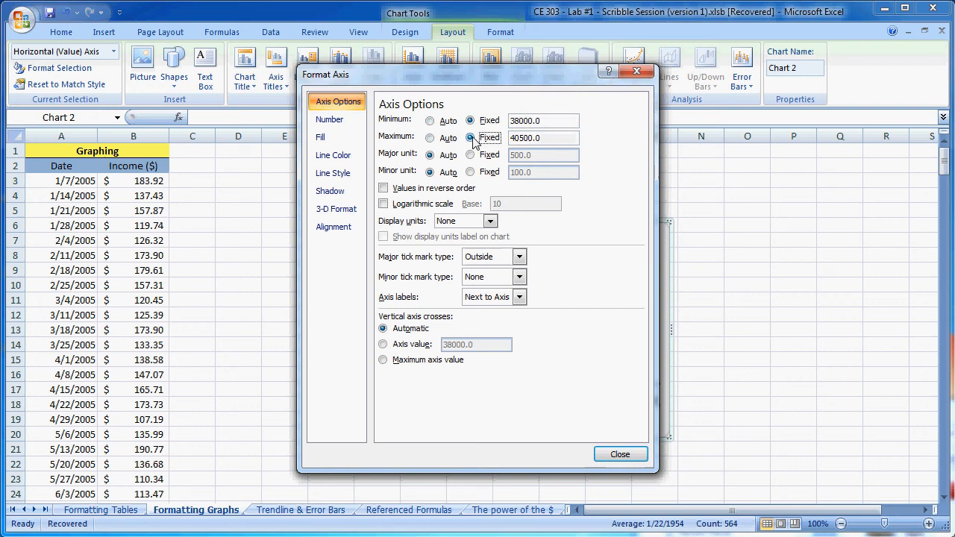
{"action": "left_click", "coordinate": [522, 120]}
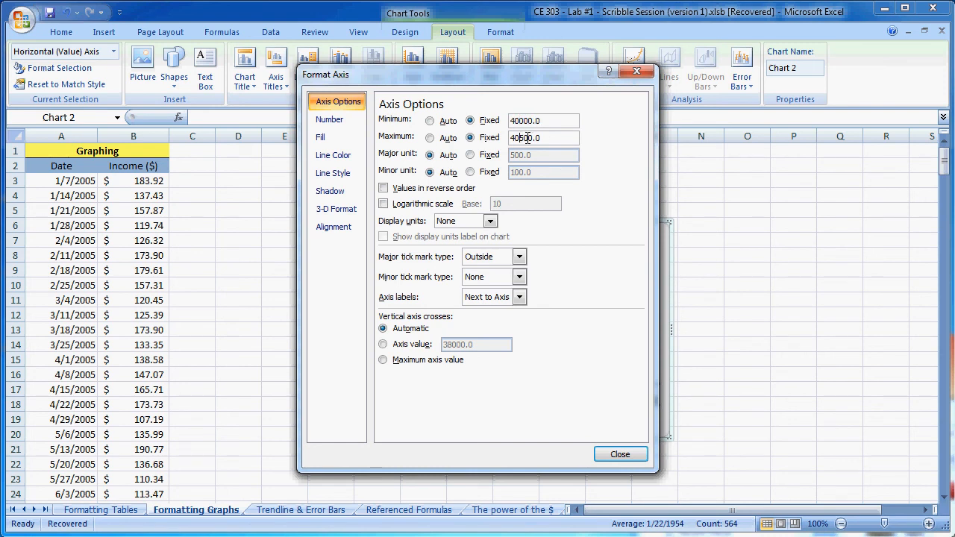
{"action": "left_click", "coordinate": [523, 139]}
{"action": "key", "text": "Return"}
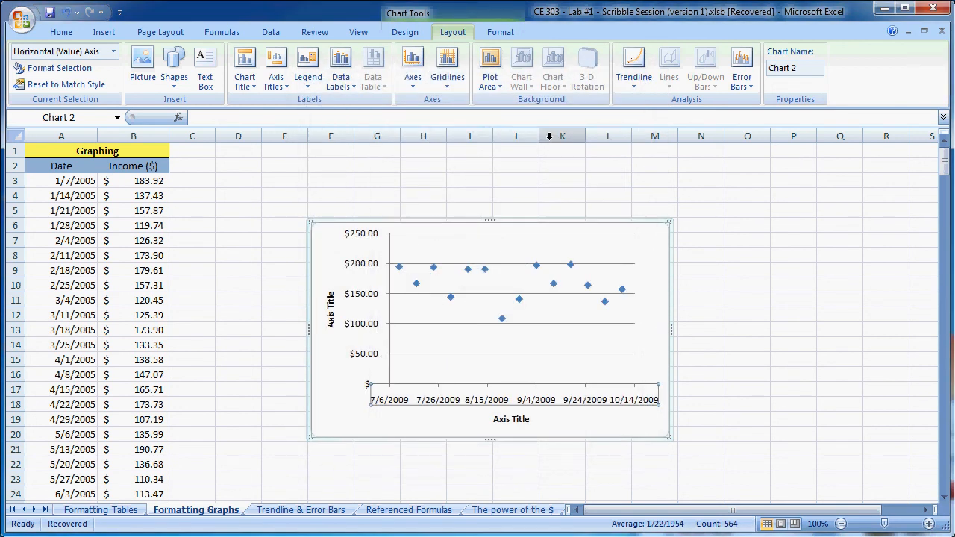
- Set the horizontal axis's major unit to a fixed 40 and close the Format Axis dialog
{"action": "right_click", "coordinate": [446, 404]}
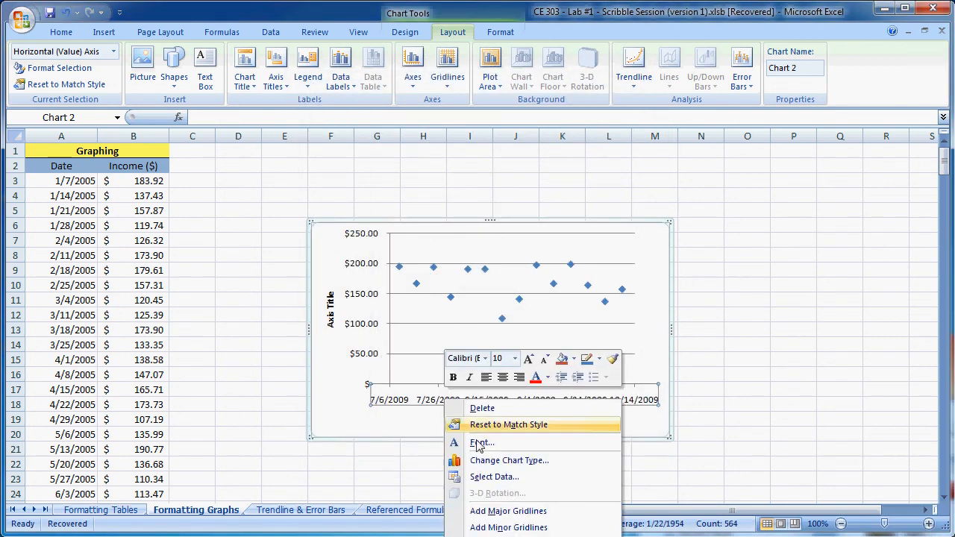
{"action": "left_click", "coordinate": [478, 528]}
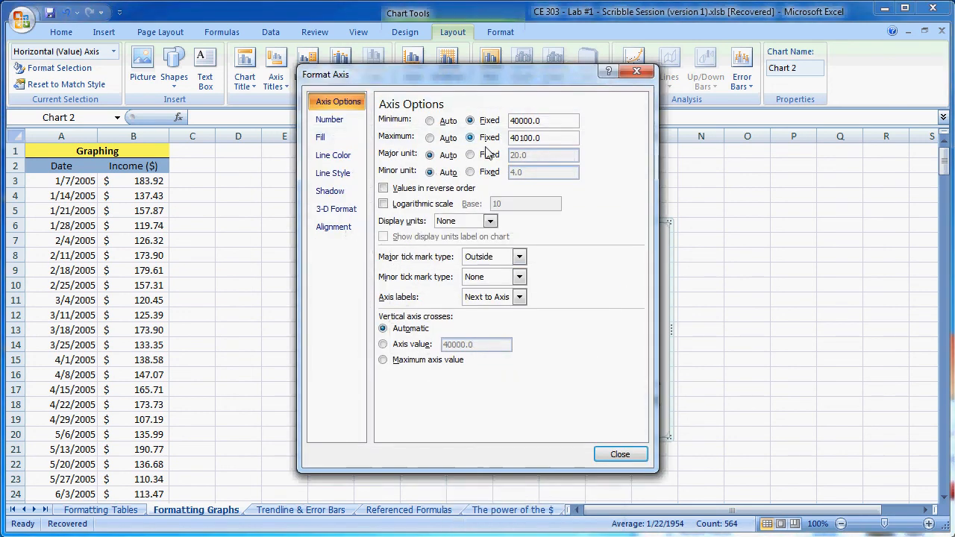
{"action": "left_click", "coordinate": [471, 155]}
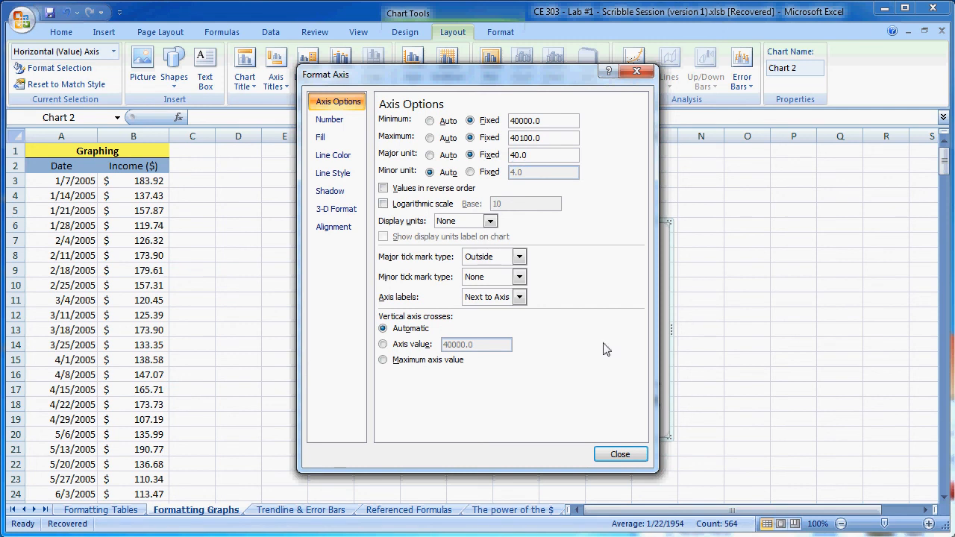
{"action": "left_click", "coordinate": [620, 456]}
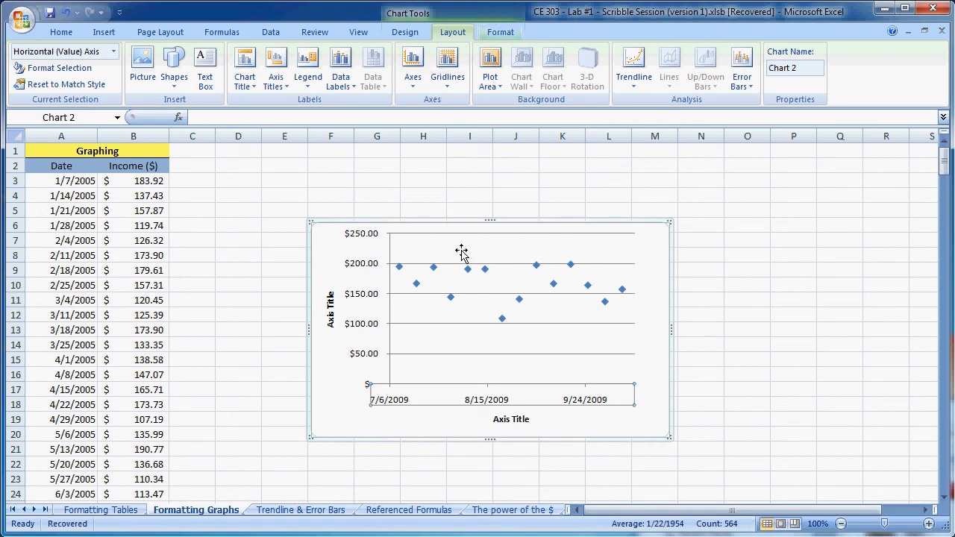
{"action": "left_click", "coordinate": [363, 298]}
{"action": "right_click", "coordinate": [363, 298]}
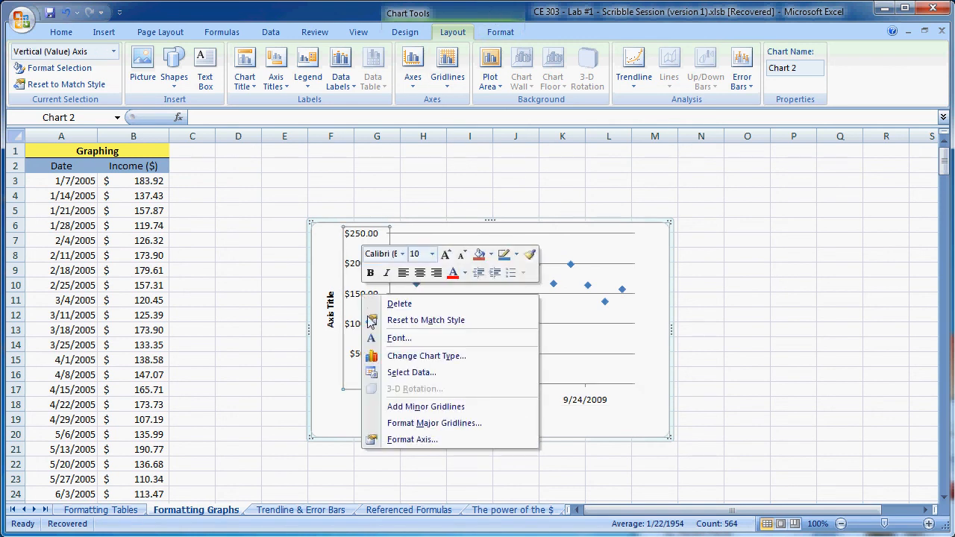
{"action": "left_click", "coordinate": [583, 407]}
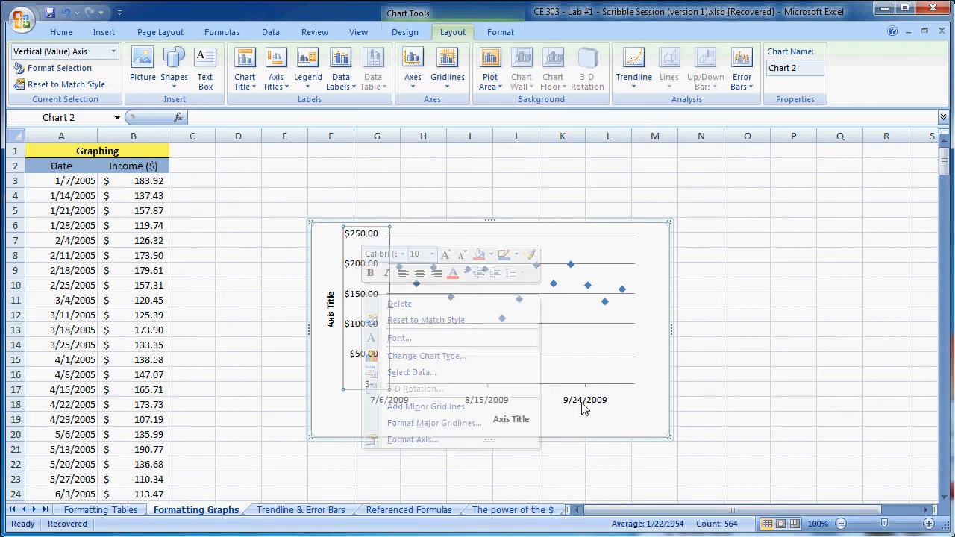
{"action": "right_click", "coordinate": [583, 407]}
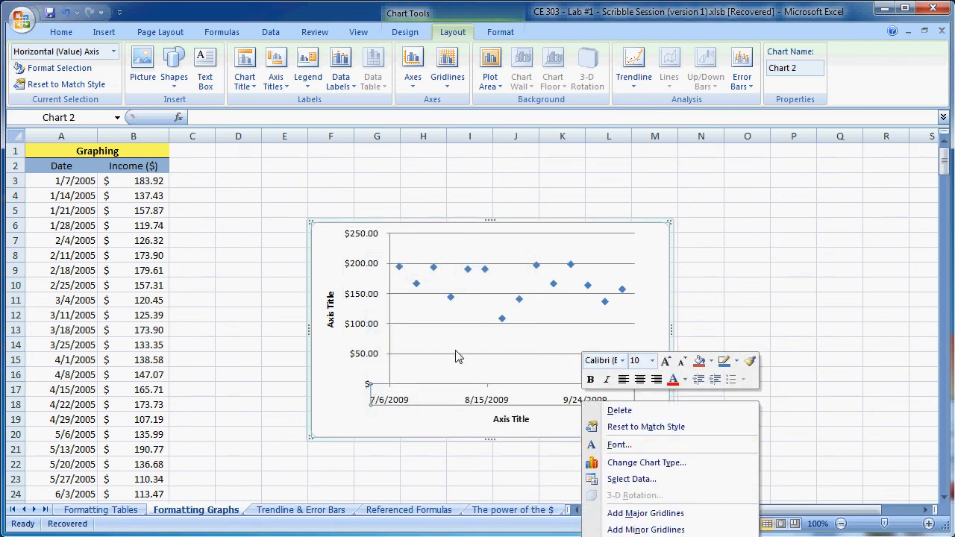
{"action": "left_click", "coordinate": [457, 352]}
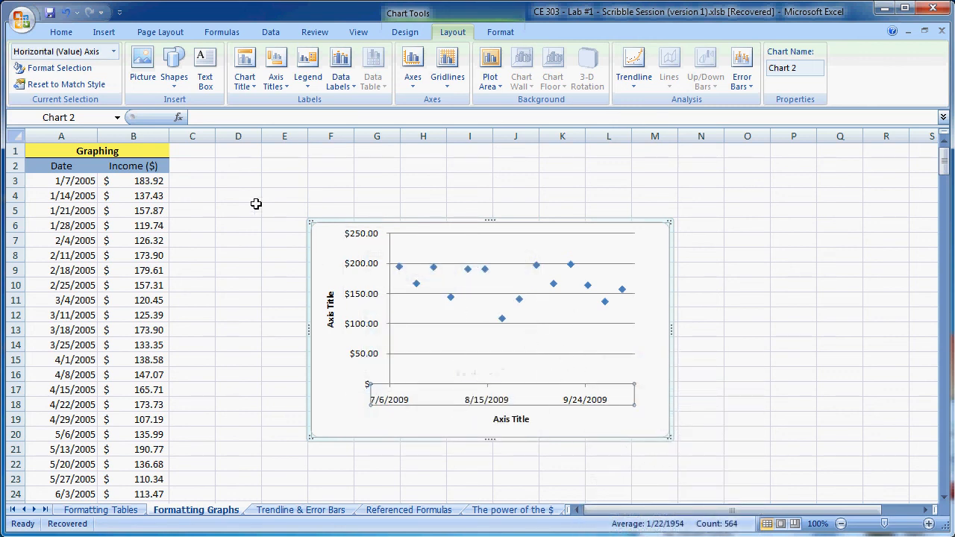